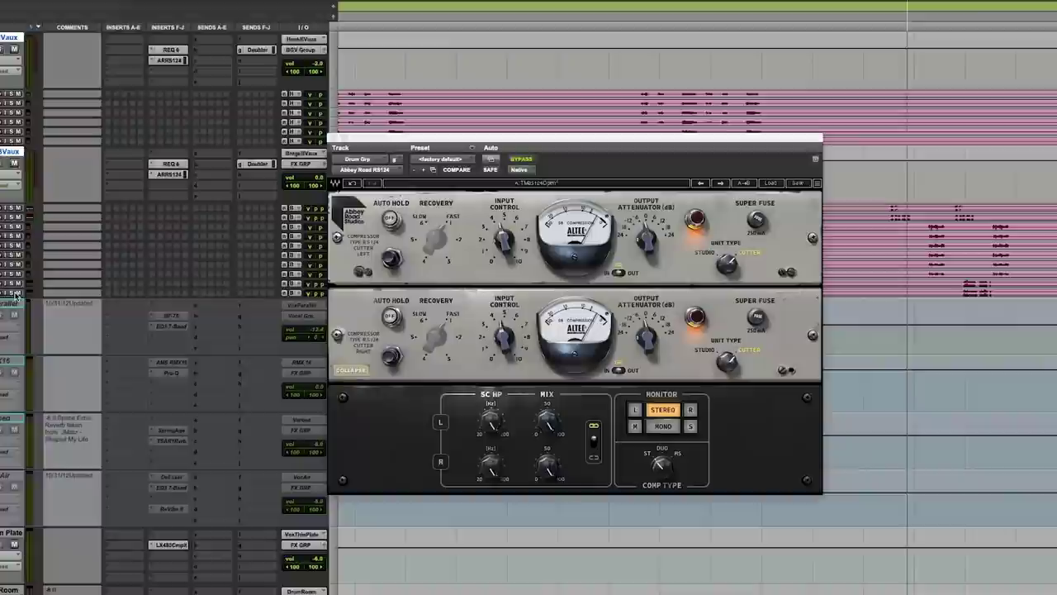
- Scroll up through the session's tracks to reach the bass track
scroll(865, 311, up, 10)
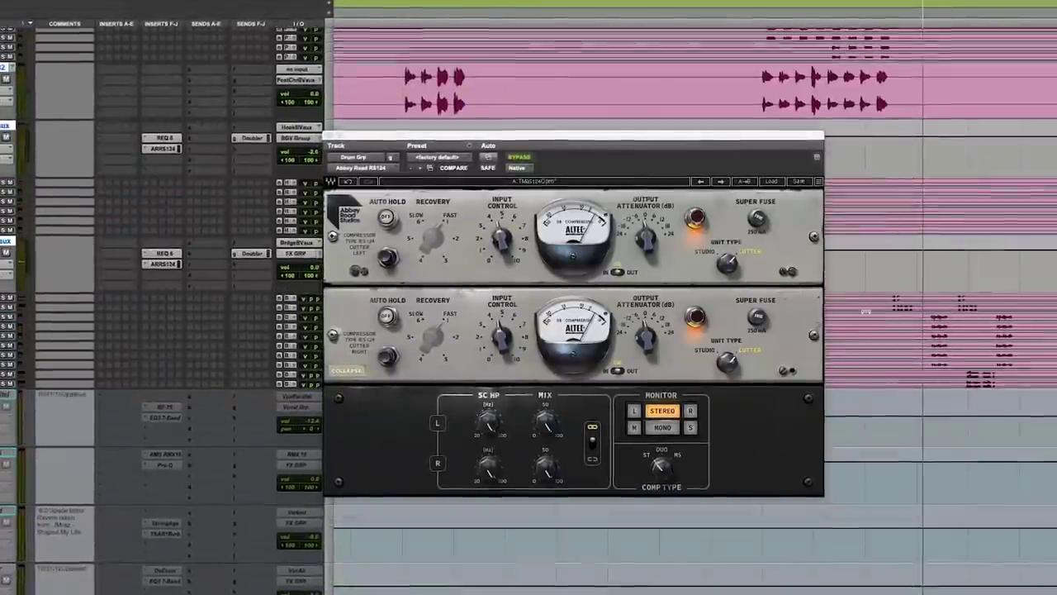
scroll(865, 312, up, 5)
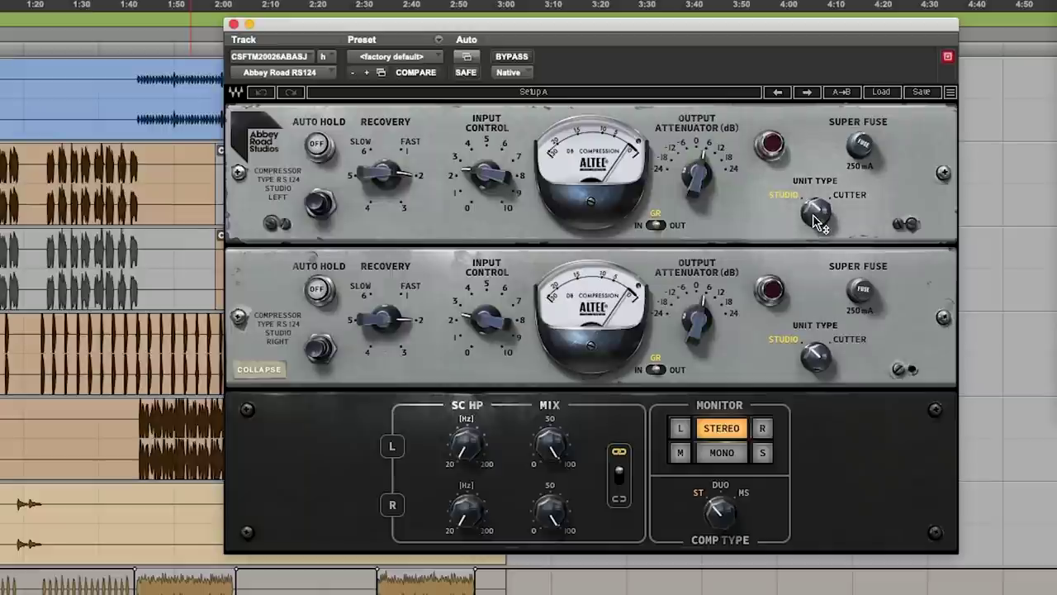
- Collapse and re-expand the RS124's sidechain, mix and monitor section
click(253, 371)
click(256, 372)
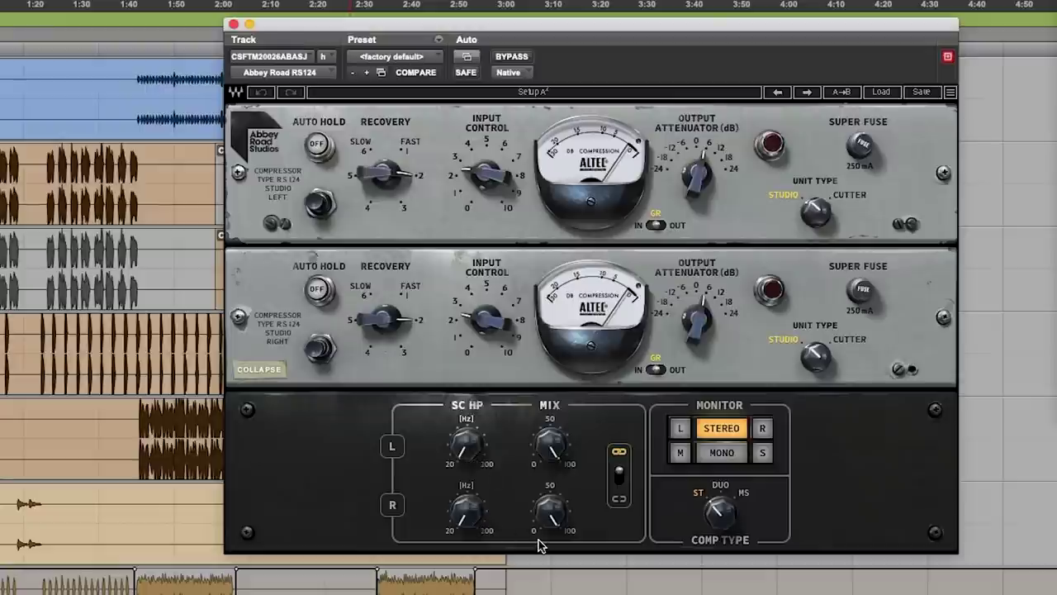
mouse_move(463, 455)
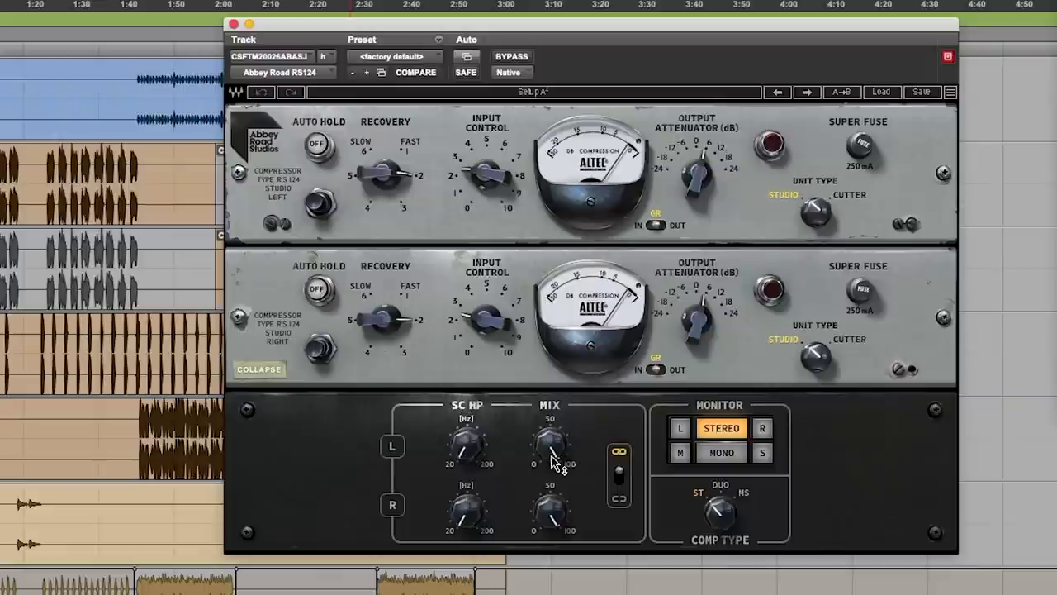
mouse_move(554, 457)
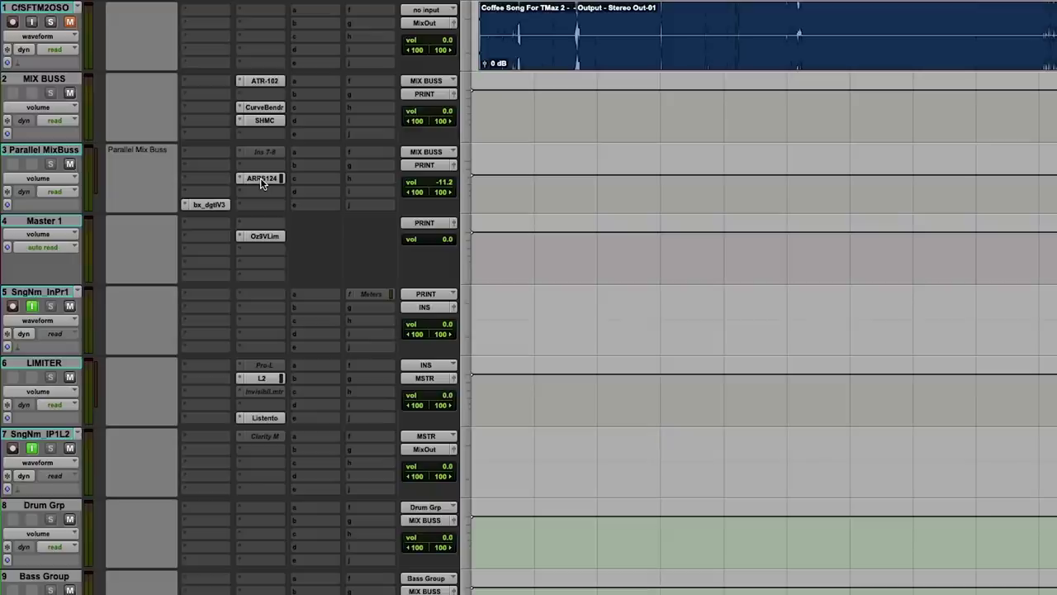
- Scroll down to the bass track and turn the RS124 compression type from MS to ST, then to Duo
scroll(592, 242, down, 5)
scroll(591, 242, down, 3)
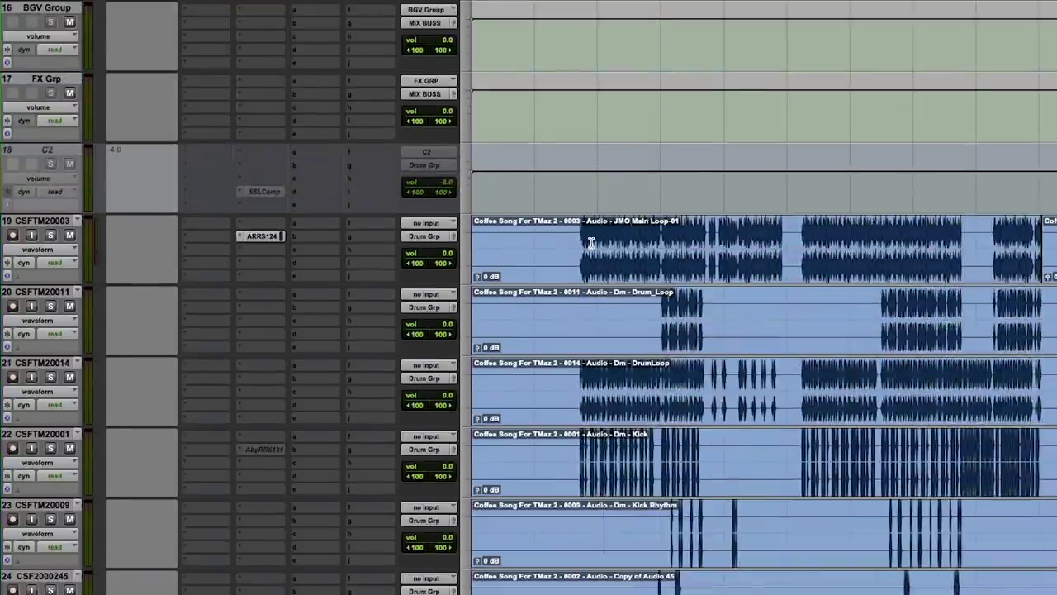
scroll(592, 242, down, 13)
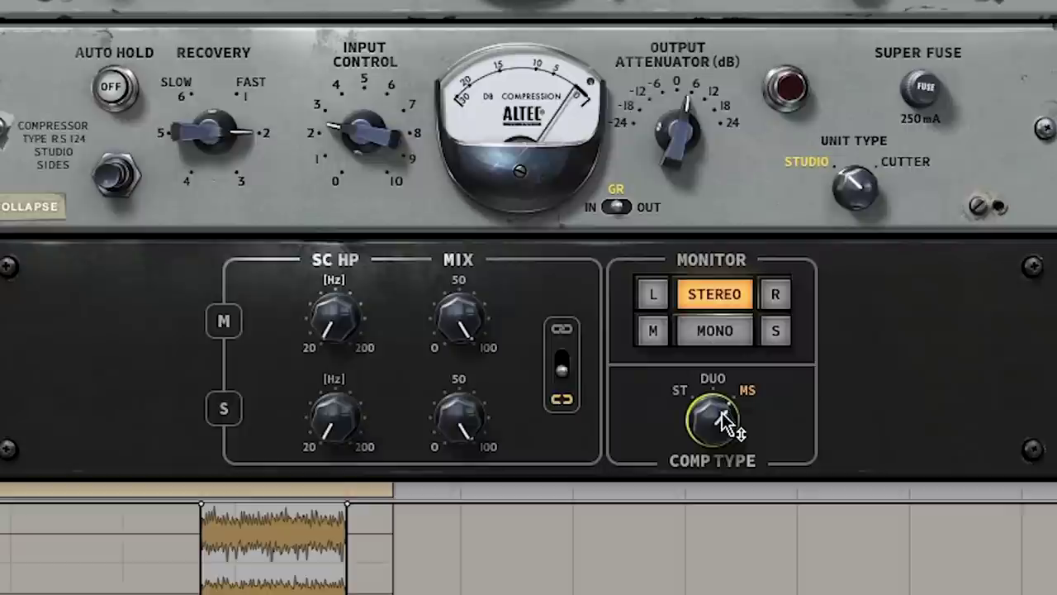
drag(727, 413, 726, 423)
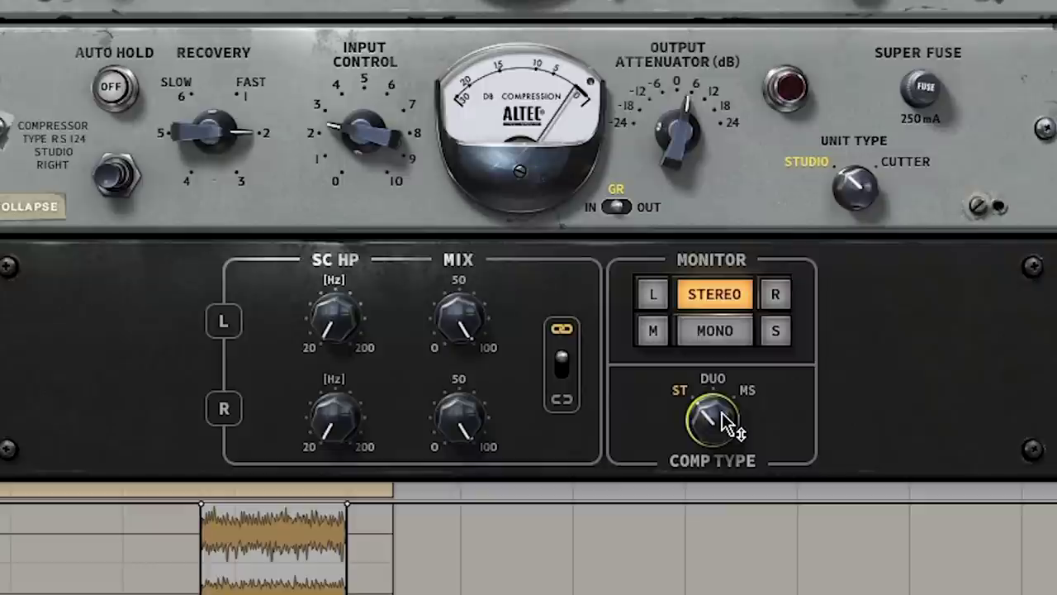
drag(727, 423, 706, 417)
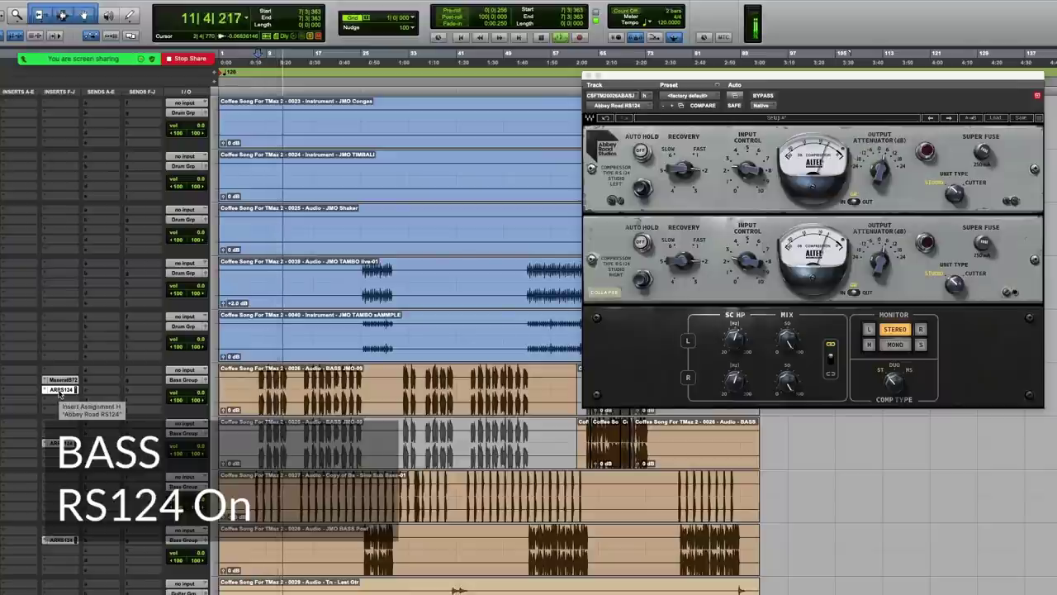
super+click(62, 389)
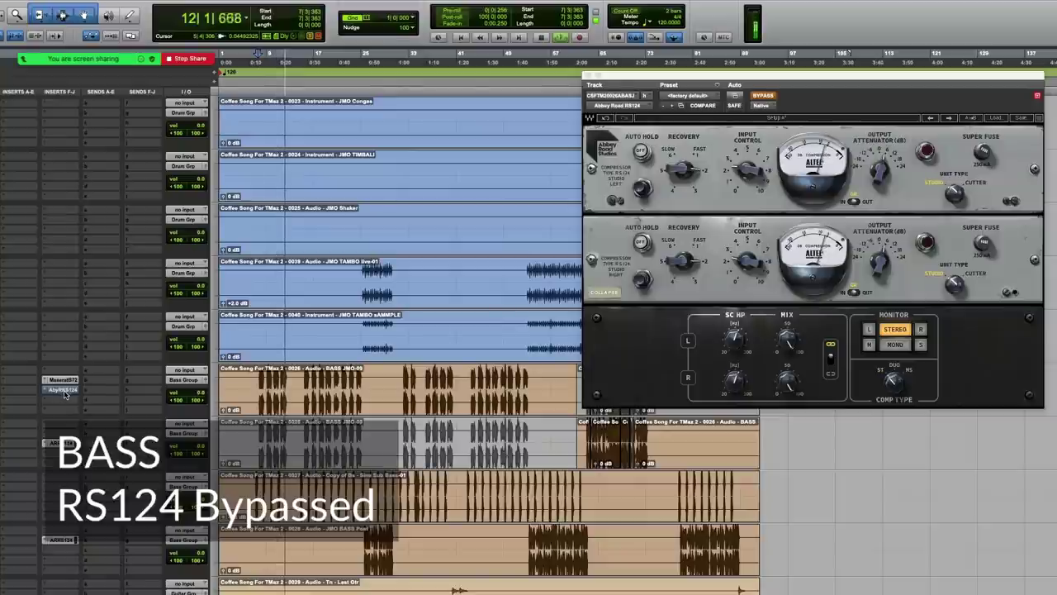
super+click(62, 389)
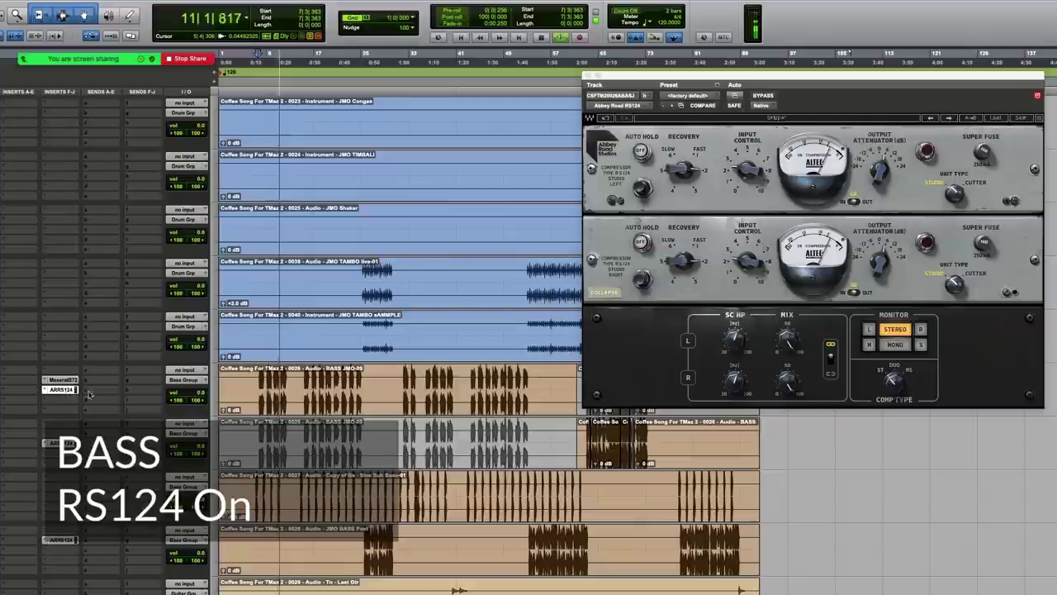
key(space)
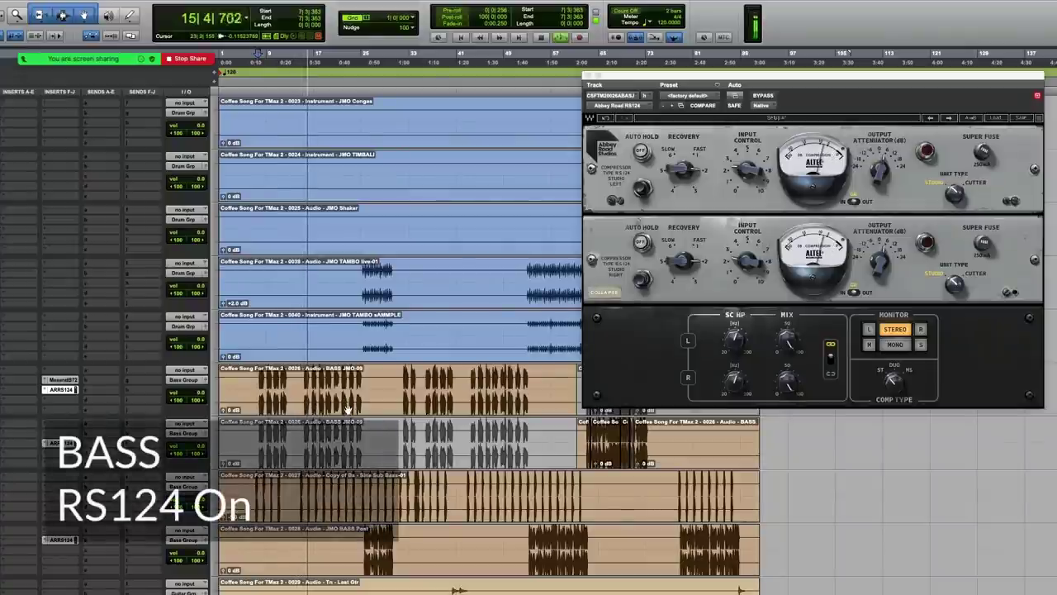
super+click(61, 389)
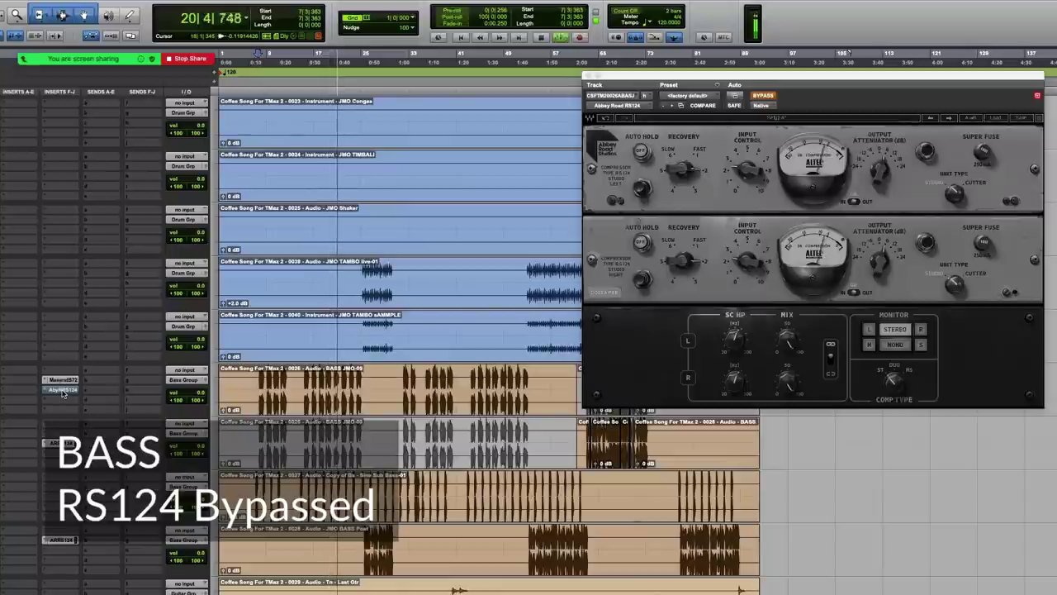
super+click(63, 390)
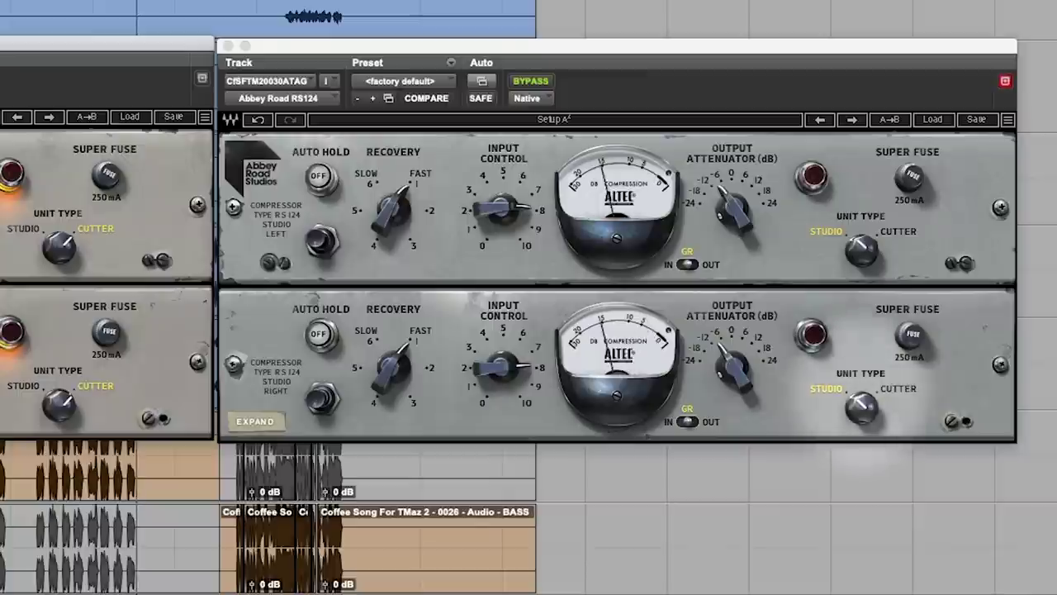
- Switch the acoustic guitar RS124's unit type to Cutter
click(860, 413)
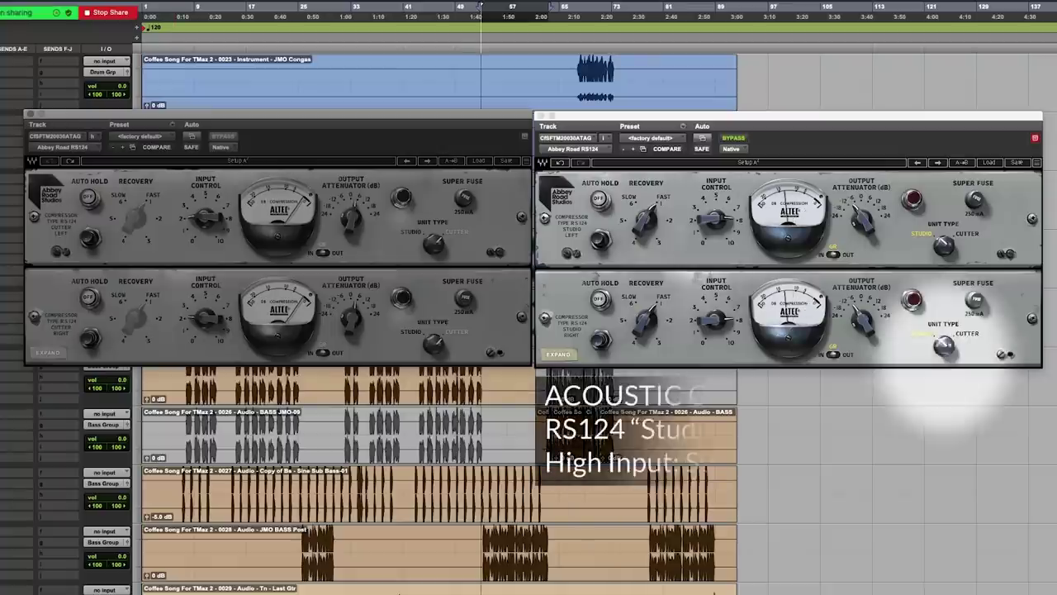
- Toggle the acoustic guitar RS124 unit type between Cutter and Studio, finishing on Studio
click(945, 347)
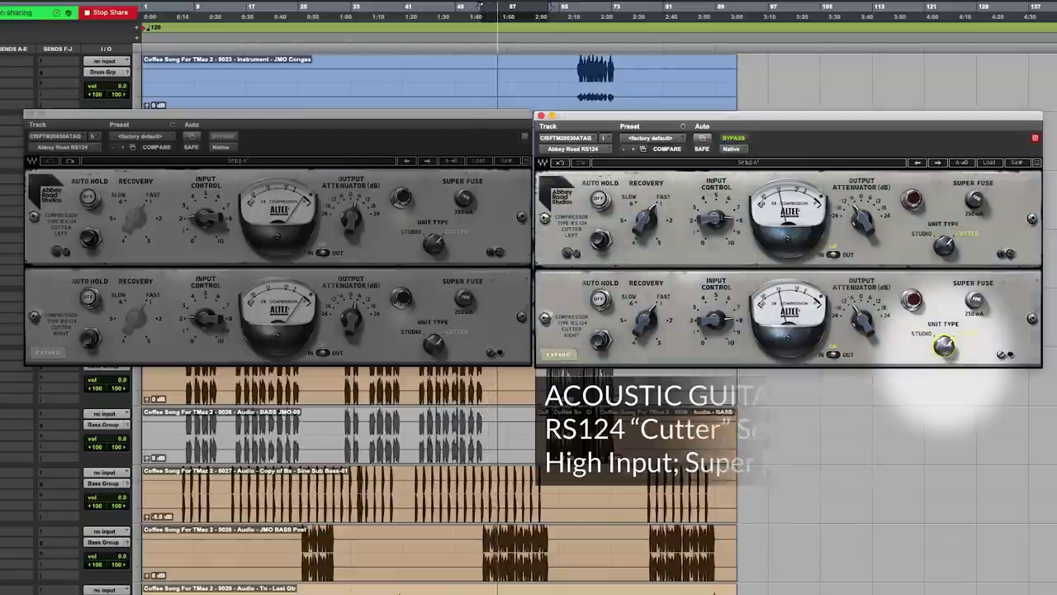
click(944, 347)
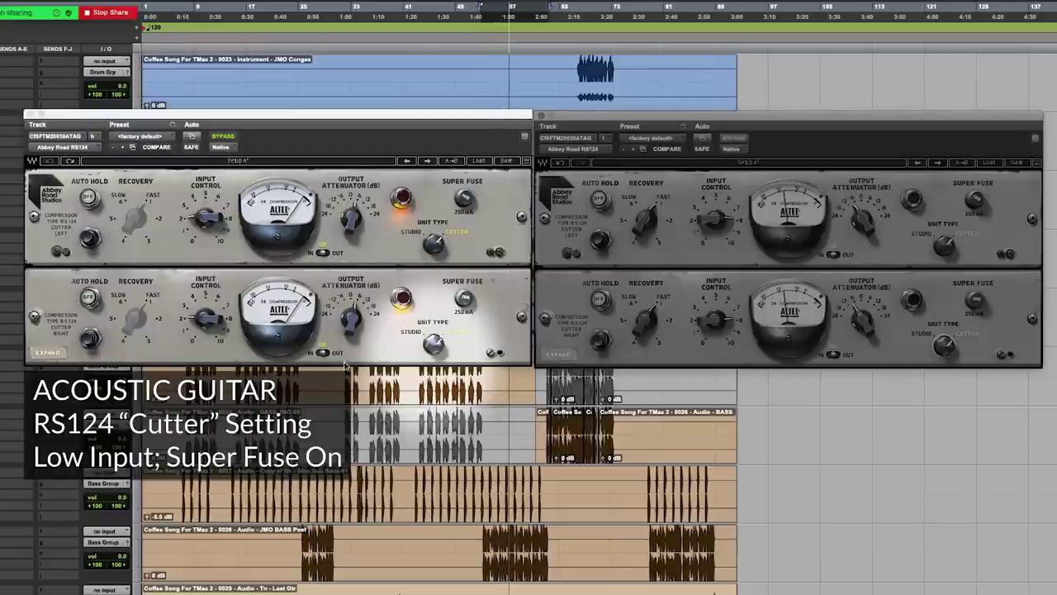
click(435, 344)
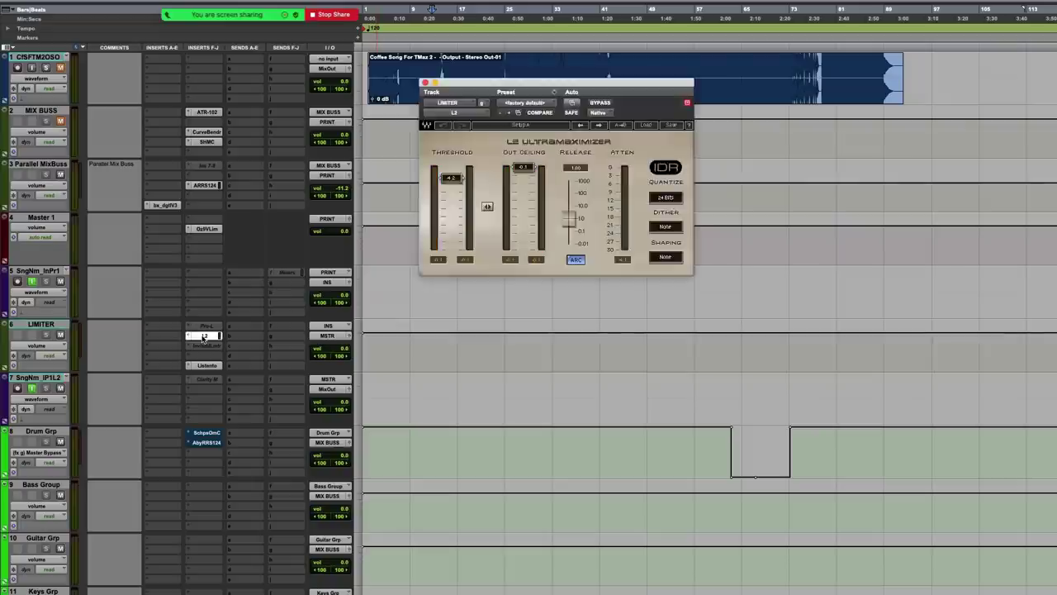
click(204, 337)
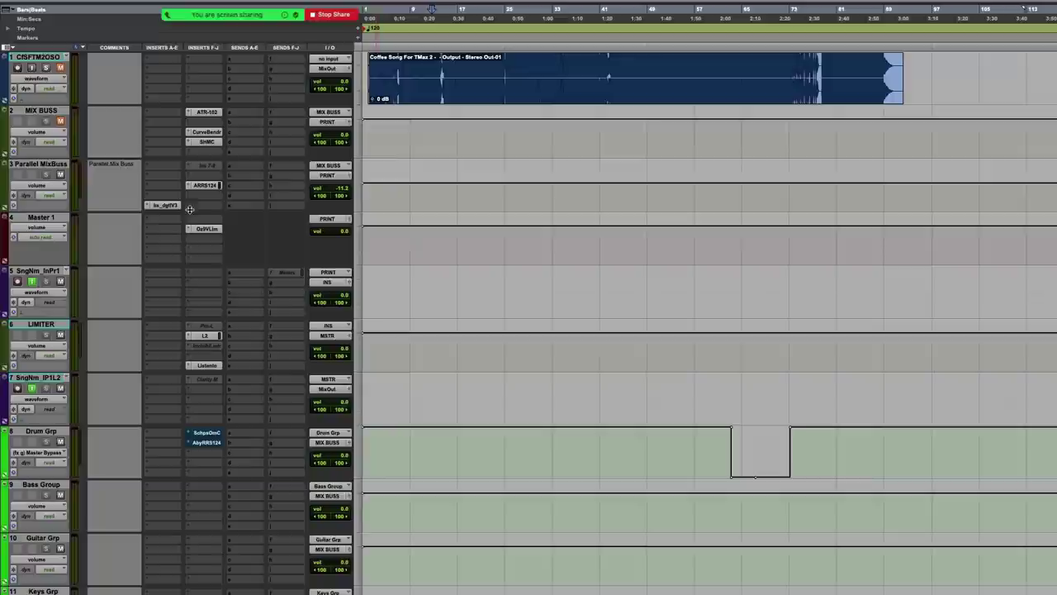
- Close the L2 limiter window on the LIMITER track
click(204, 185)
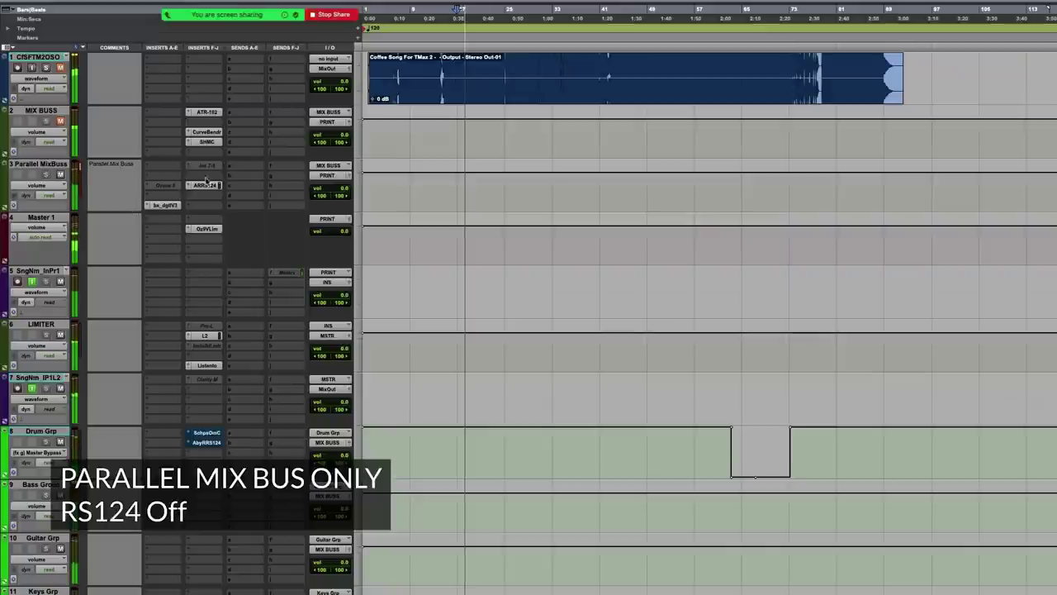
- Open the Parallel MixBuss RS124, A/B its bypass, and nudge the input control up slightly
click(205, 186)
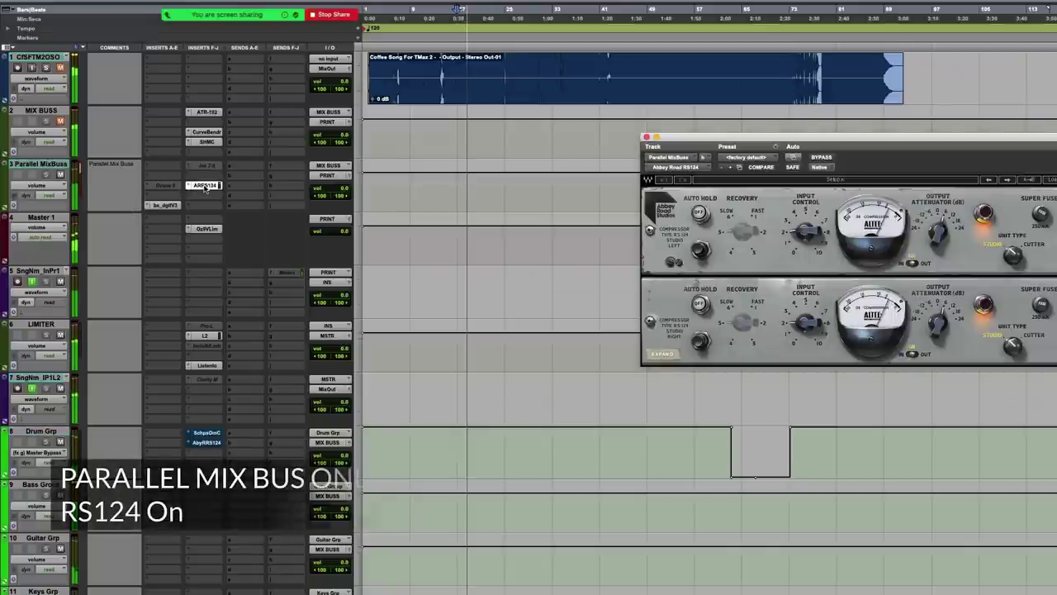
click(823, 158)
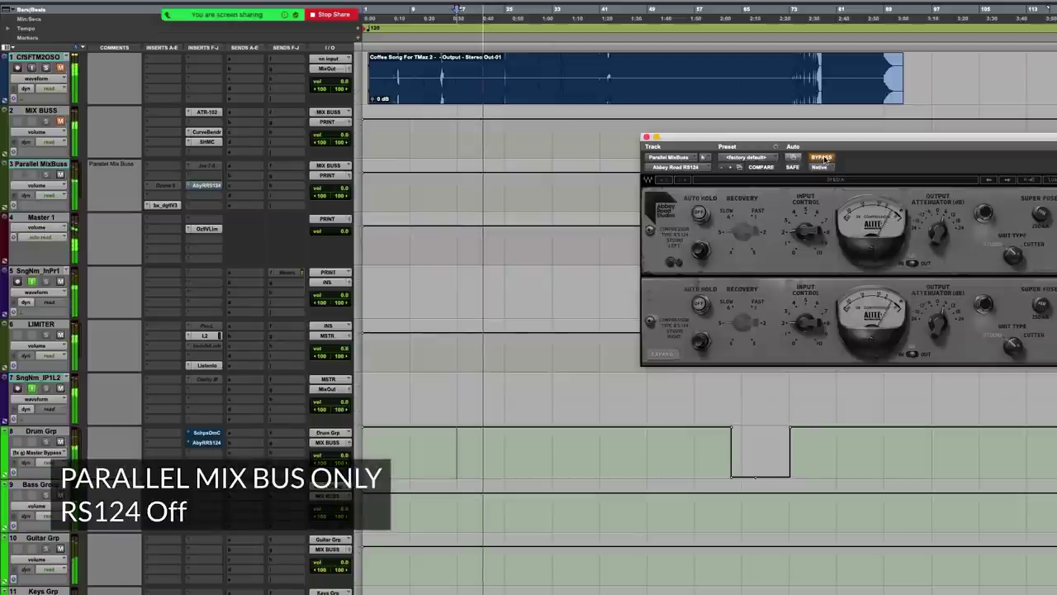
click(823, 157)
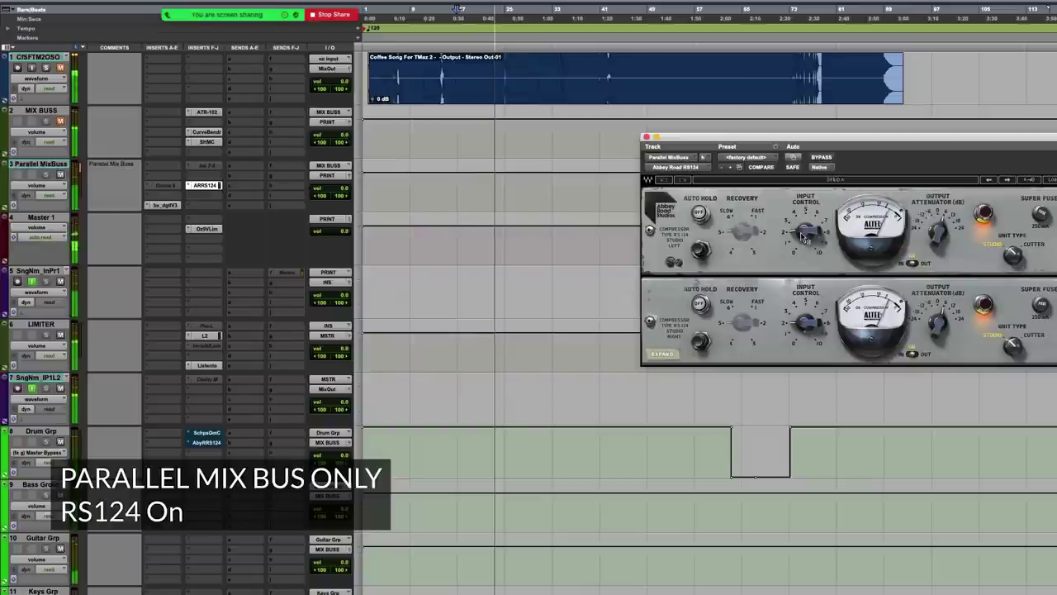
drag(805, 236, 805, 221)
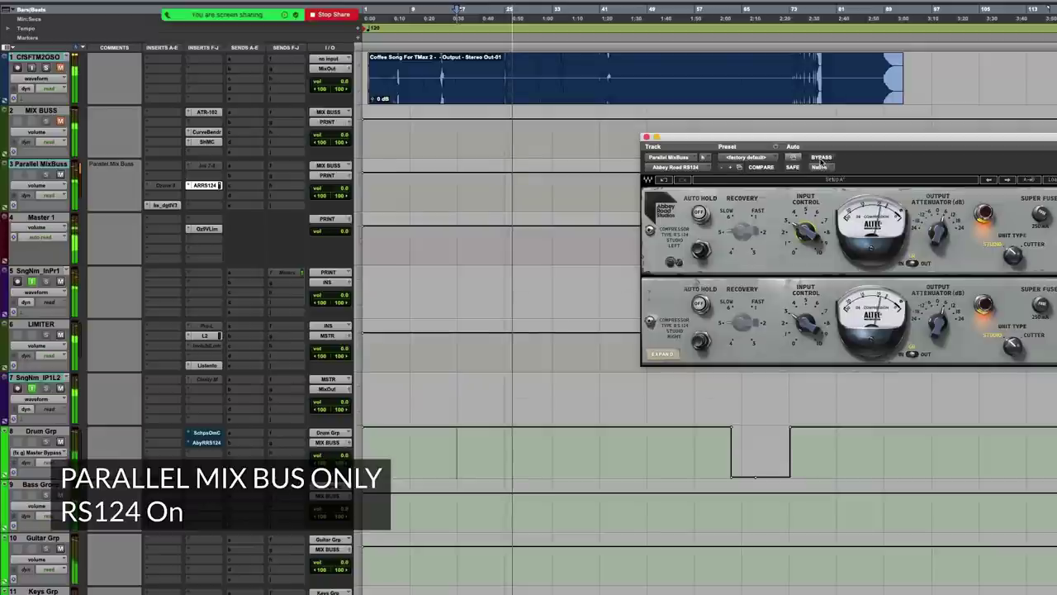
- Compare the parallel bus compressor bypassed versus active twice more, leaving it active
click(820, 157)
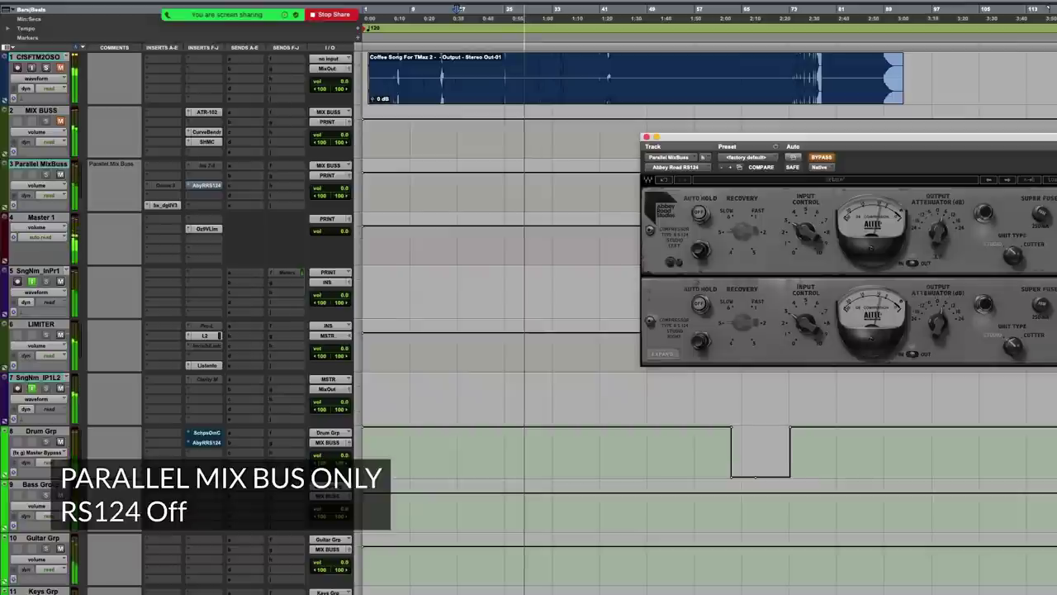
click(820, 158)
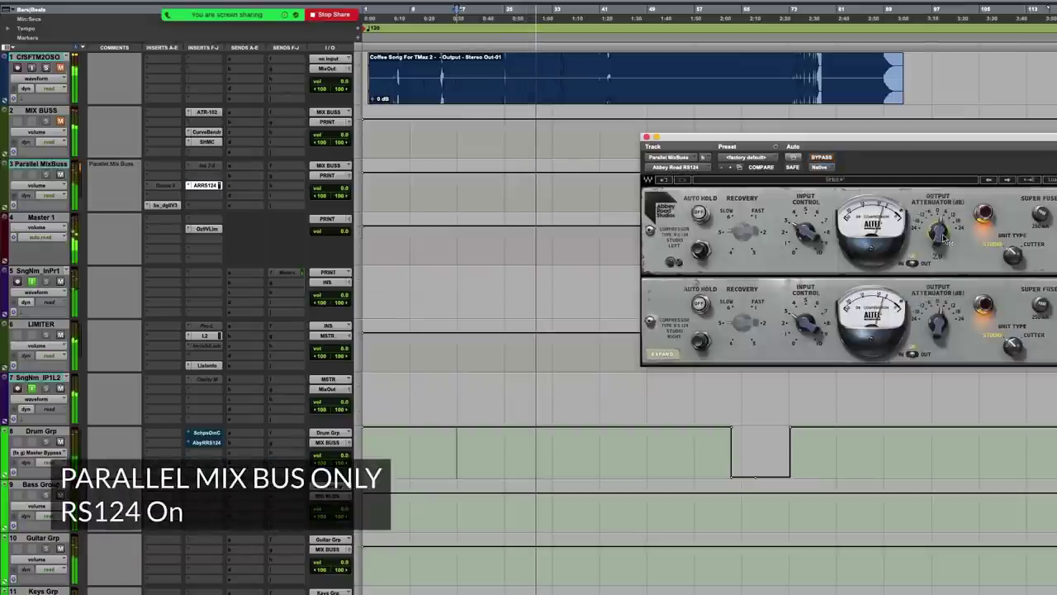
click(821, 156)
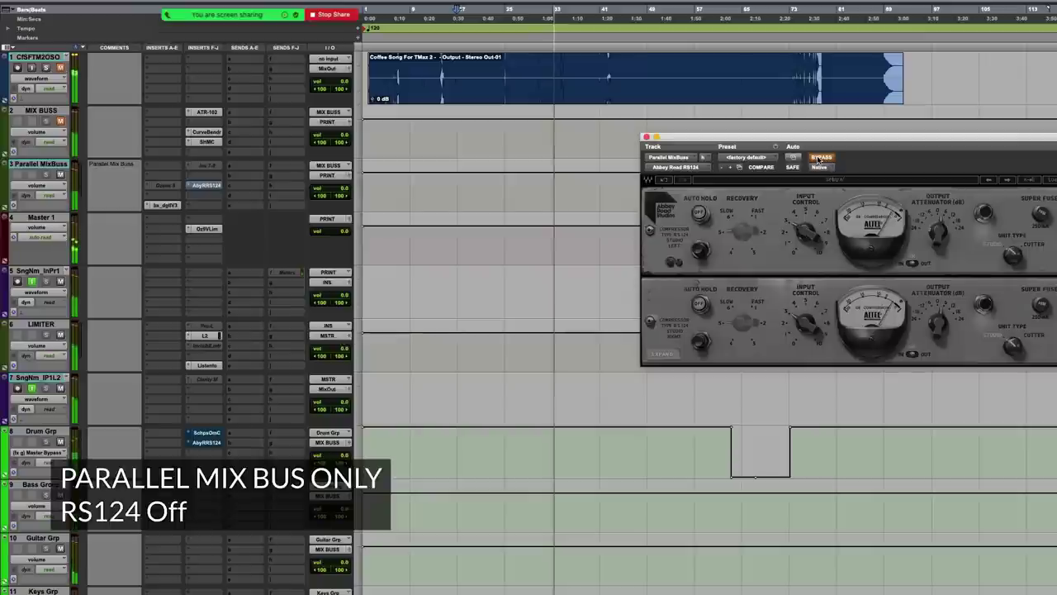
click(819, 158)
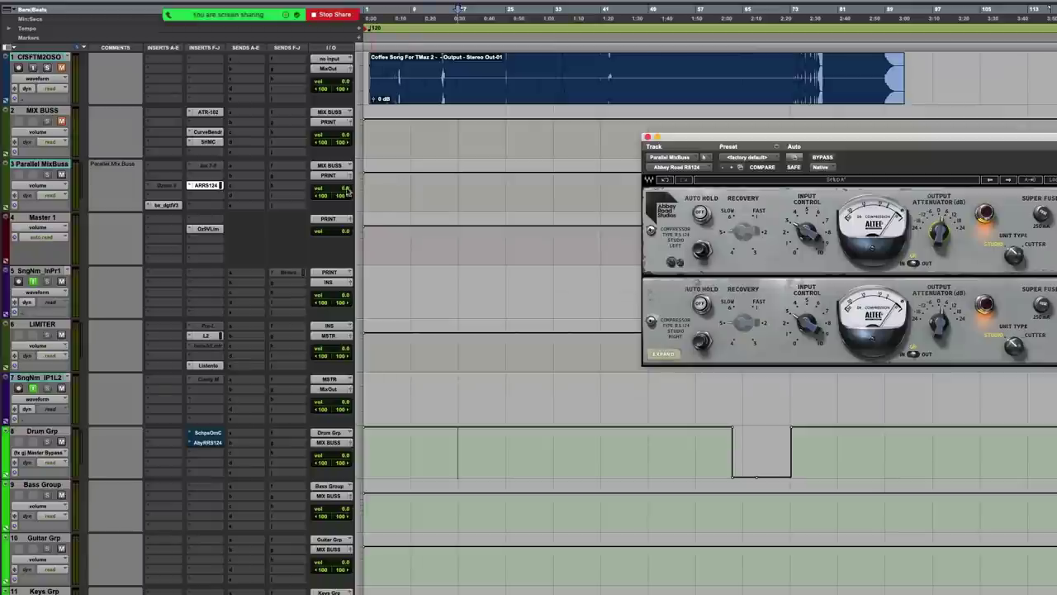
- Drag the Parallel MixBuss volume field to a new fader level under the main bus
drag(346, 192, 337, 200)
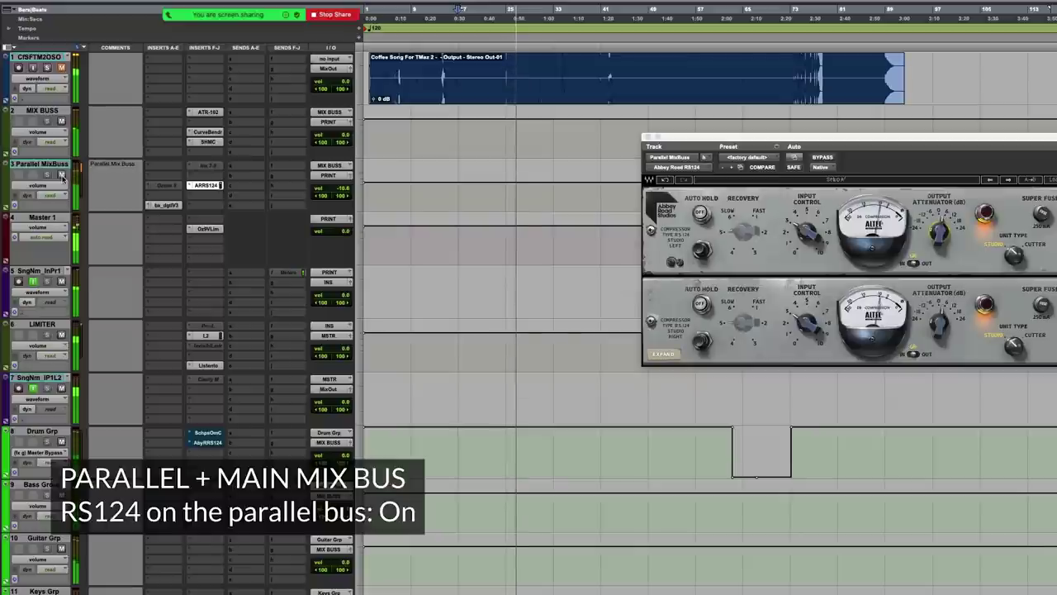
click(61, 175)
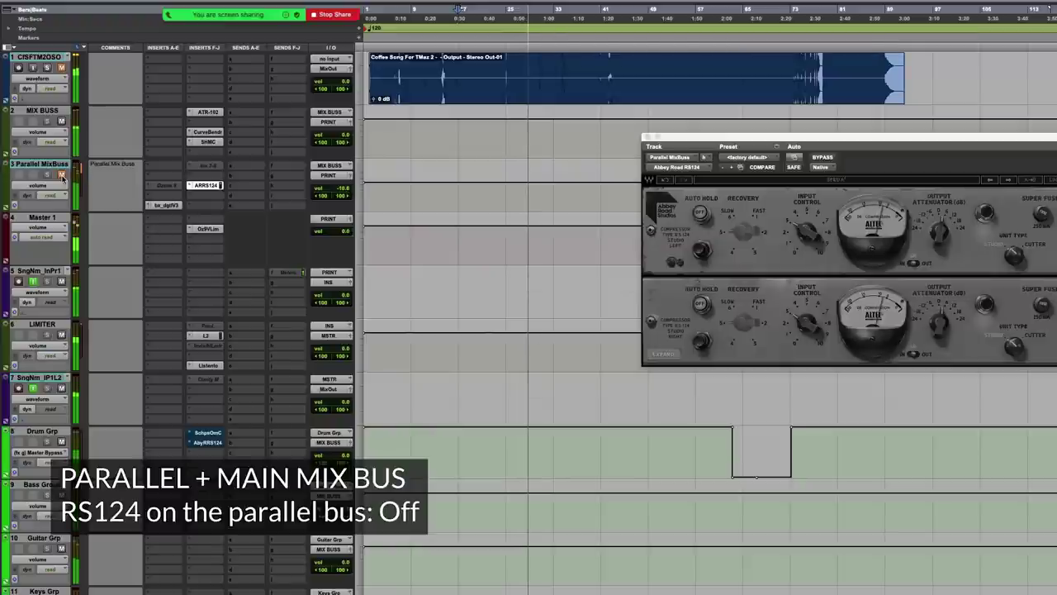
click(61, 175)
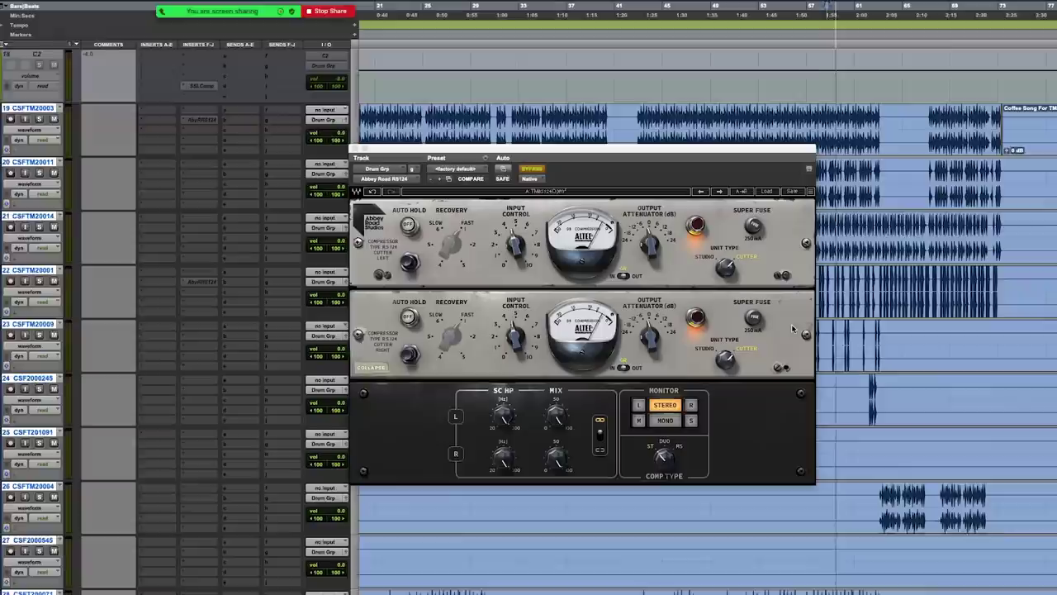
scroll(578, 330, down, 15)
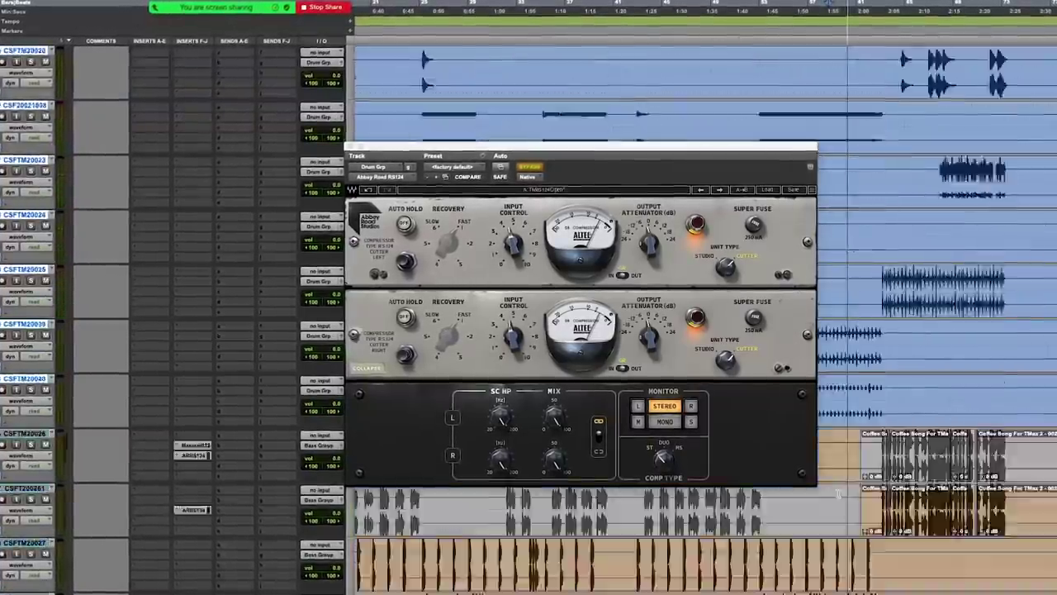
scroll(578, 331, down, 10)
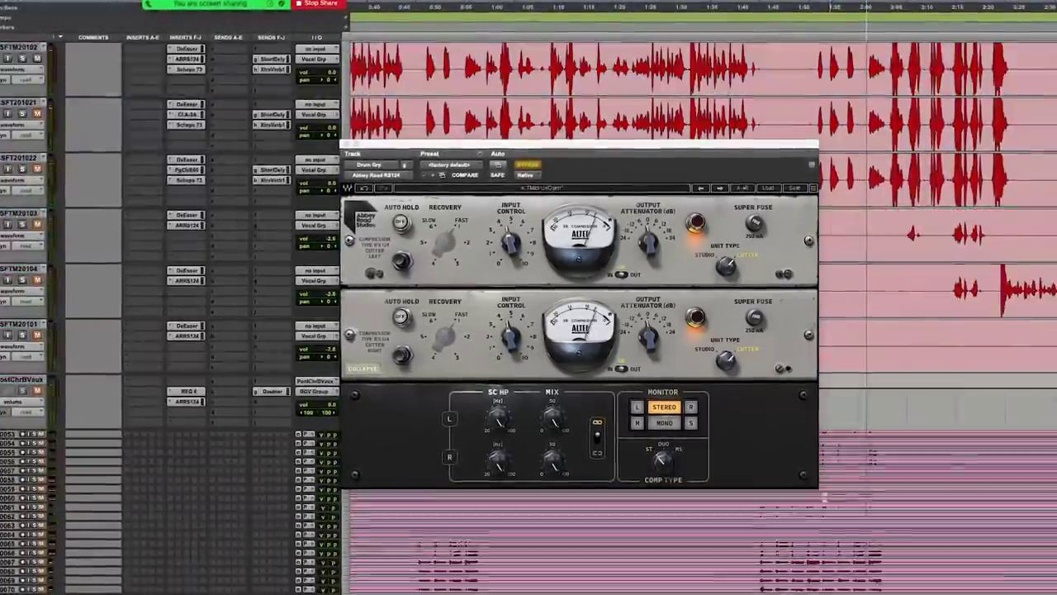